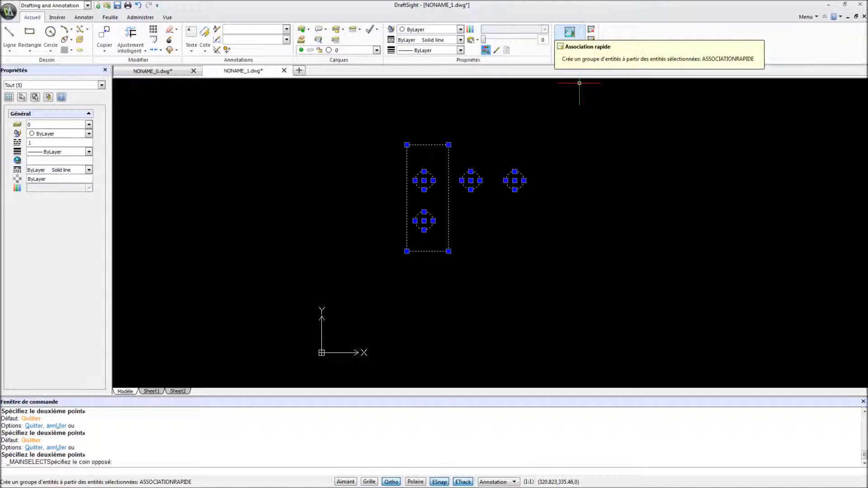
- Group the selected rectangle and four circles with Quick Group, and select the resulting group
click(570, 33)
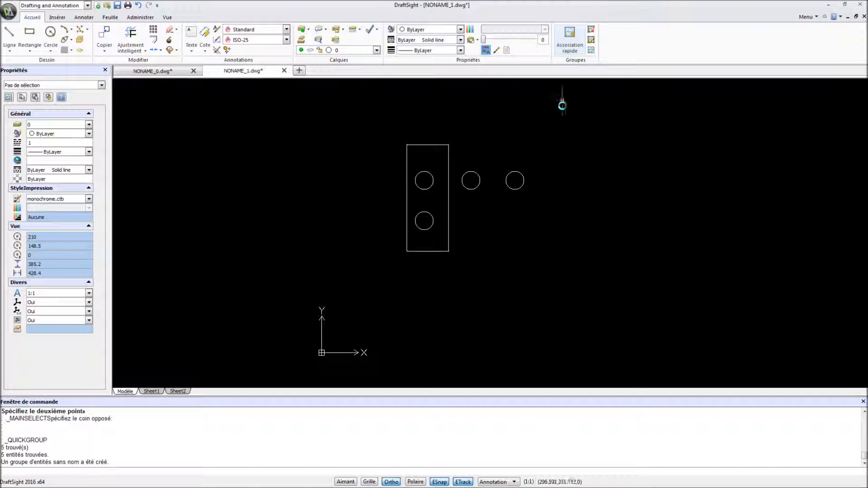
click(522, 176)
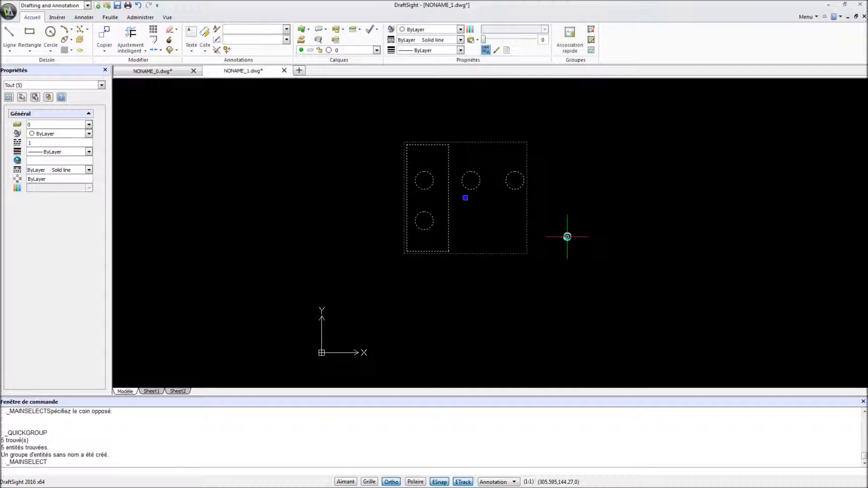
- Copy the group of rectangle and circles once, placing the copy horizontally to the right of the original
click(105, 38)
click(437, 204)
click(634, 236)
key(Escape)
click(631, 248)
key(Escape)
- Select the original and then the copied group to check that each is picked as one object
click(464, 260)
click(445, 240)
key(Escape)
mouse_move(641, 233)
middle_down()
mouse_move(527, 236)
mouse_move(552, 222)
middle_up()
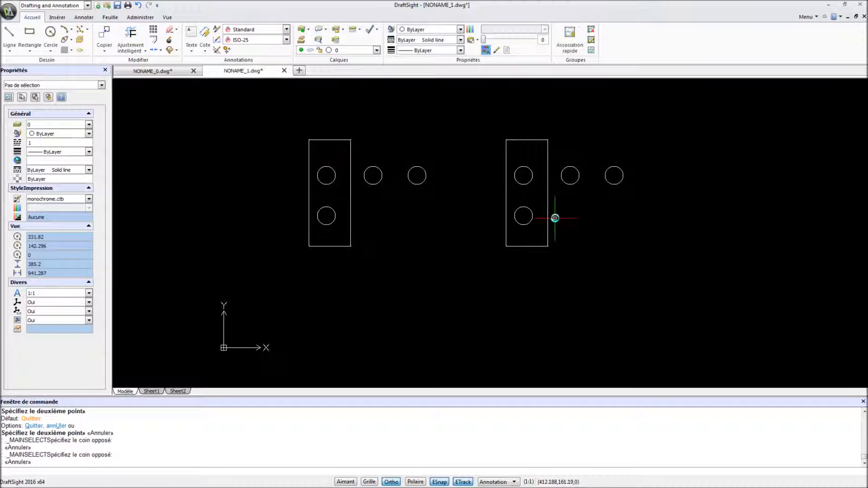
click(548, 227)
key(Escape)
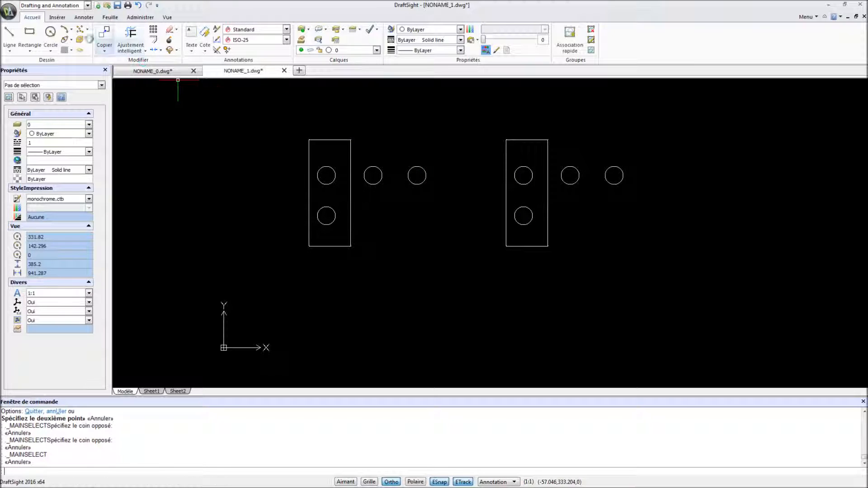
click(57, 18)
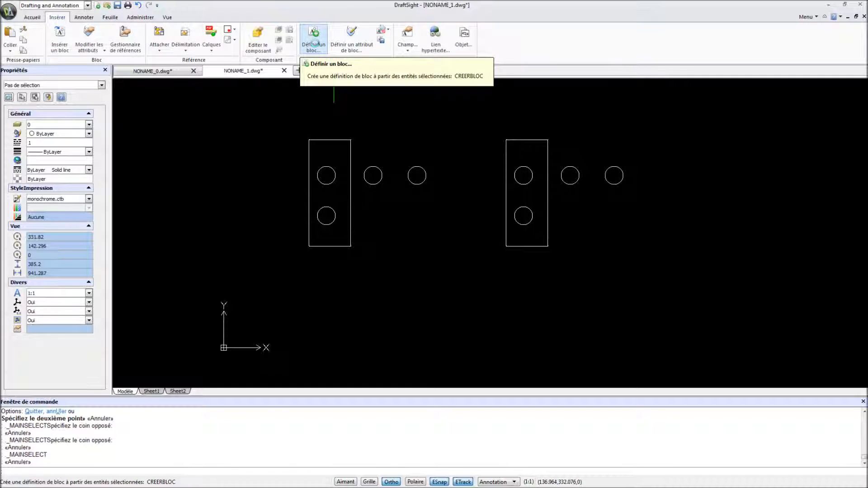
click(315, 44)
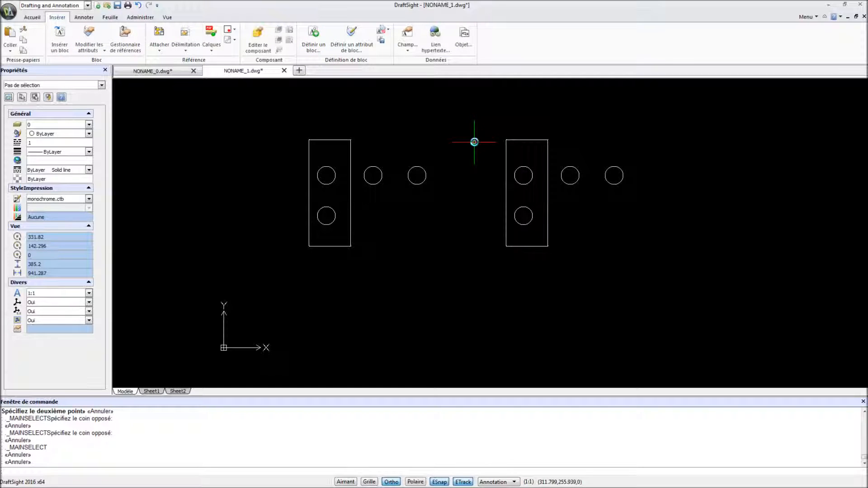
click(34, 17)
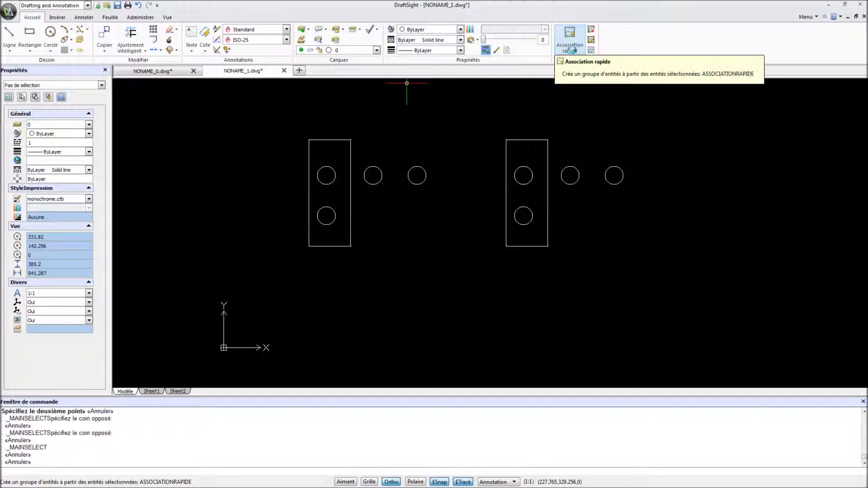
- Explode the copied group and select its rectangle's right edge and one circle to check what separated
click(547, 158)
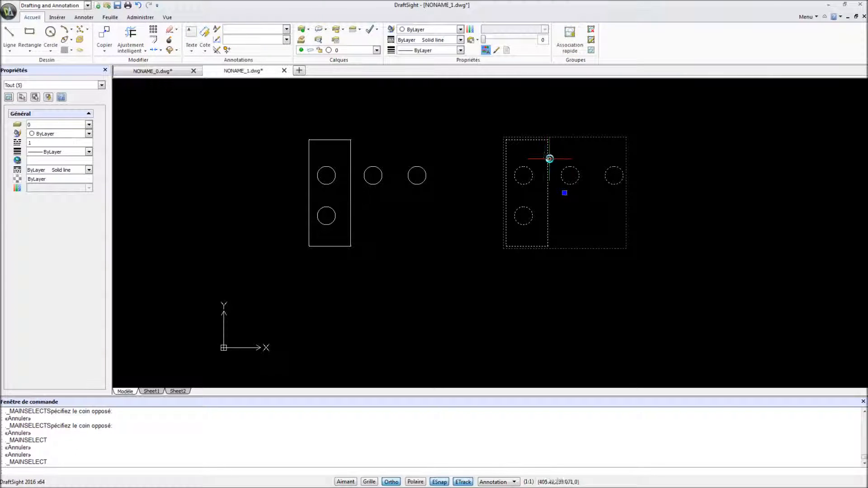
click(175, 51)
click(548, 199)
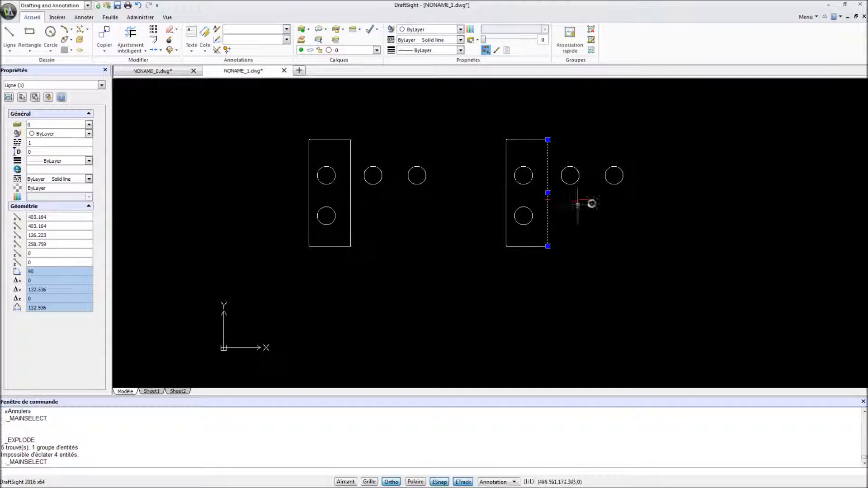
click(578, 182)
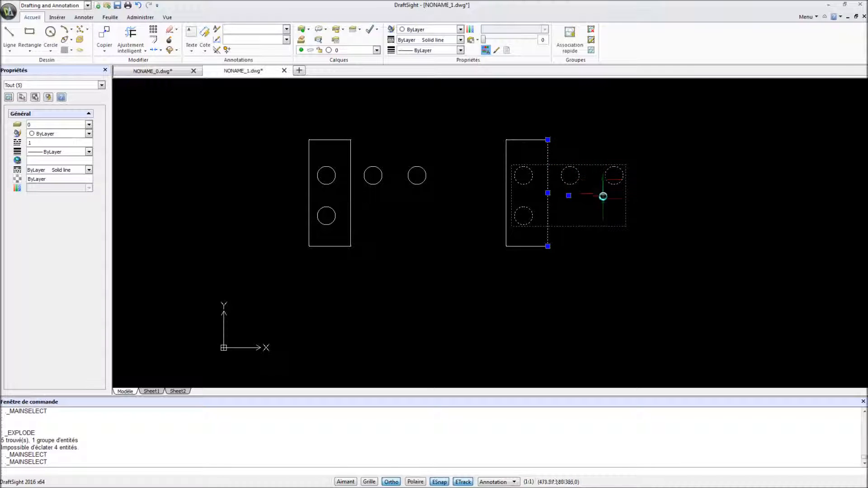
key(Escape)
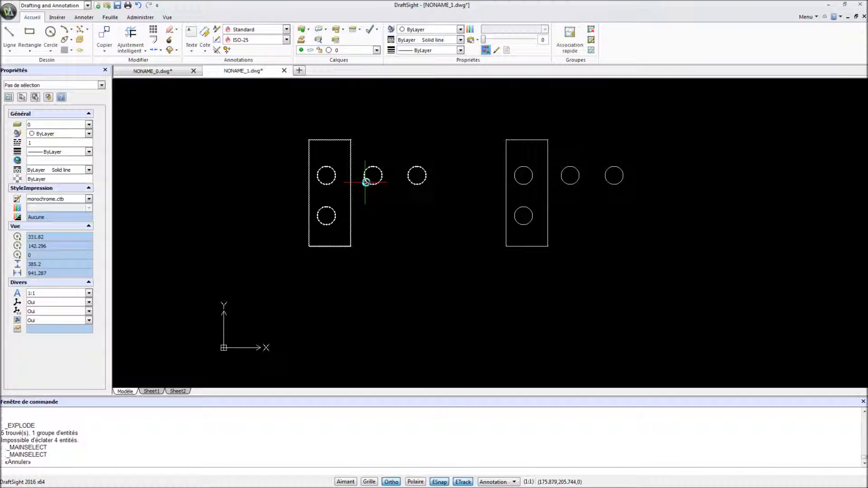
click(637, 251)
click(499, 128)
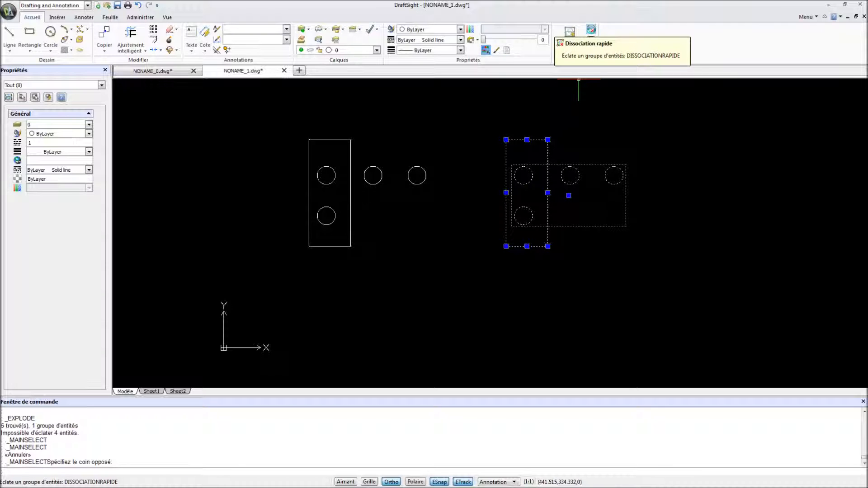
key(Escape)
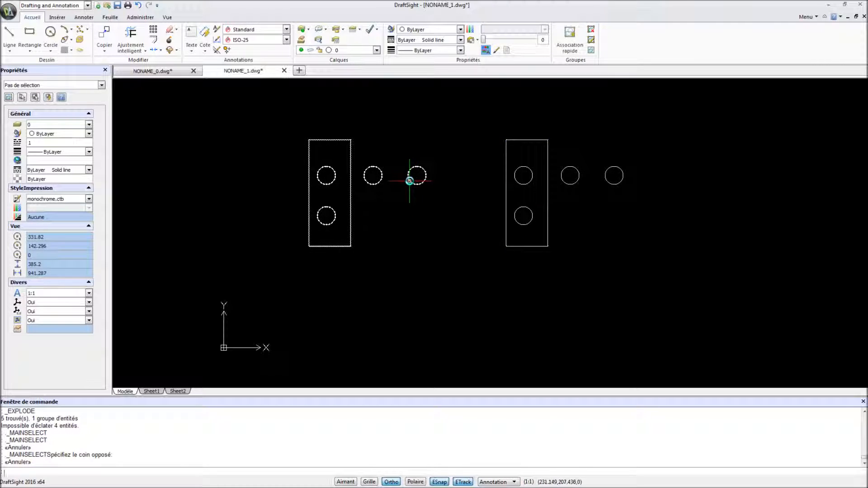
- Dissolve the original group with Quick Ungroup and select its circles and rectangle one by one to check them
click(411, 177)
click(590, 29)
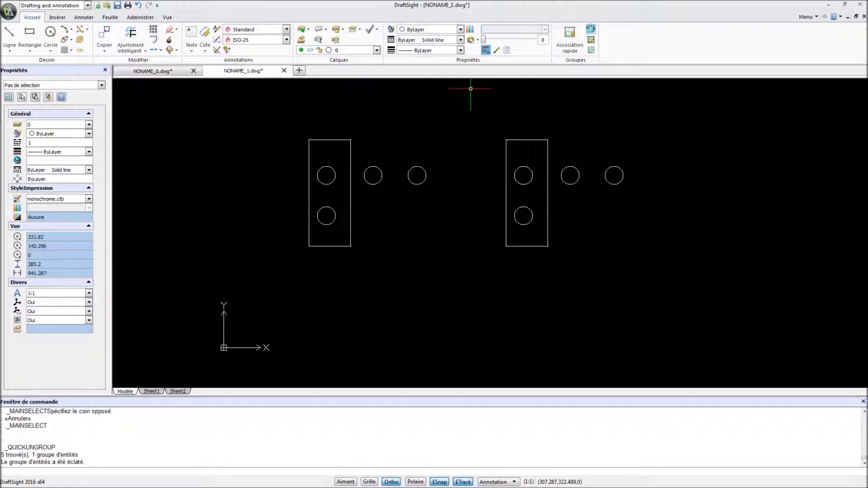
click(365, 176)
key(Escape)
click(350, 187)
key(Escape)
click(334, 177)
key(Escape)
click(328, 207)
key(Escape)
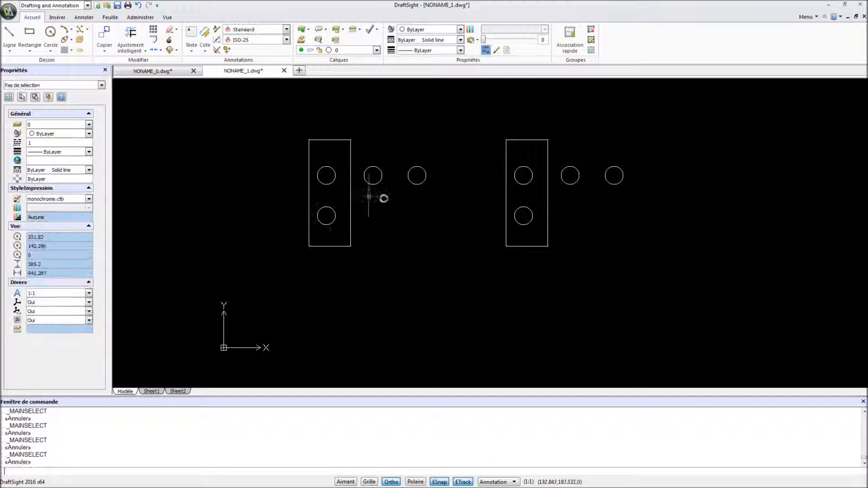
- Examine how Explode and Quick Ungroup differ by selecting the copy's edges and circles and the original rectangle
click(505, 211)
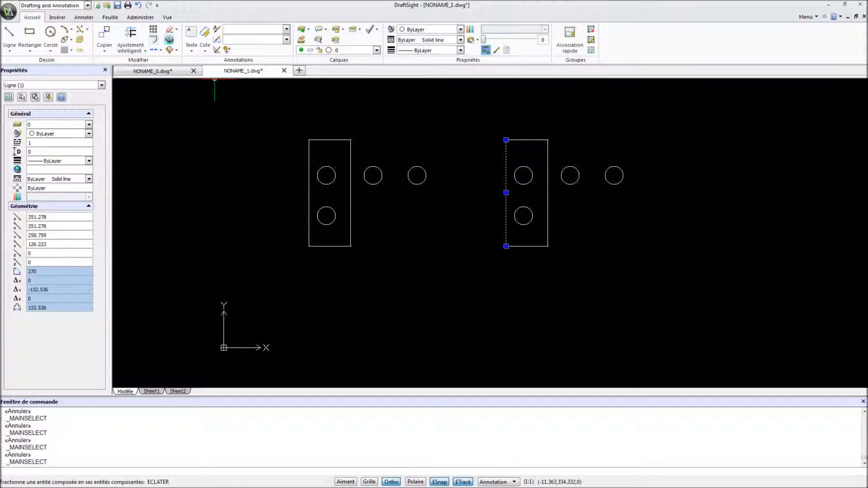
key(Escape)
click(536, 139)
key(Escape)
click(547, 146)
key(Escape)
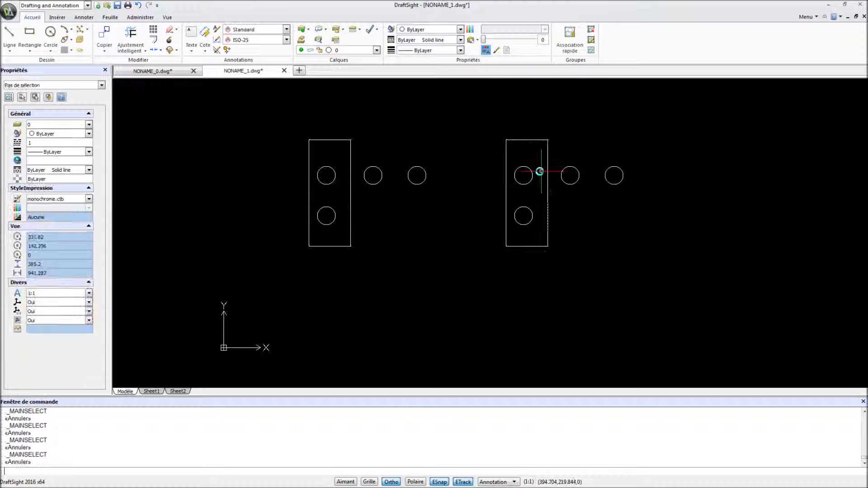
click(531, 174)
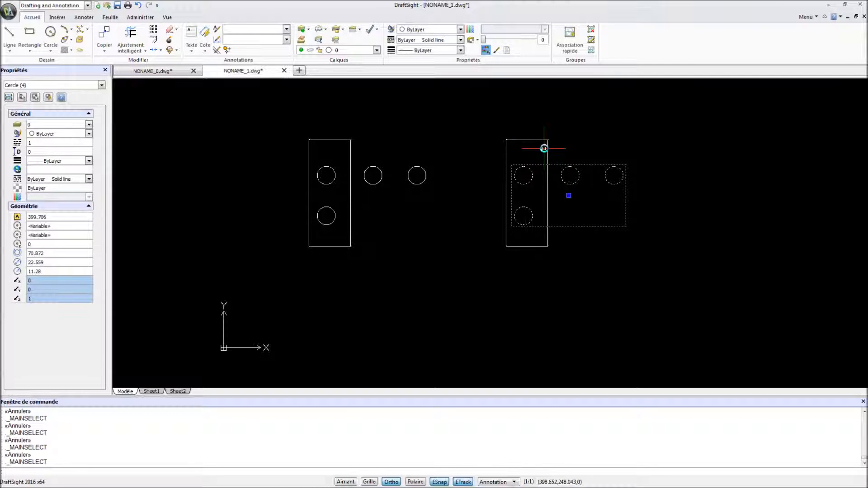
key(Escape)
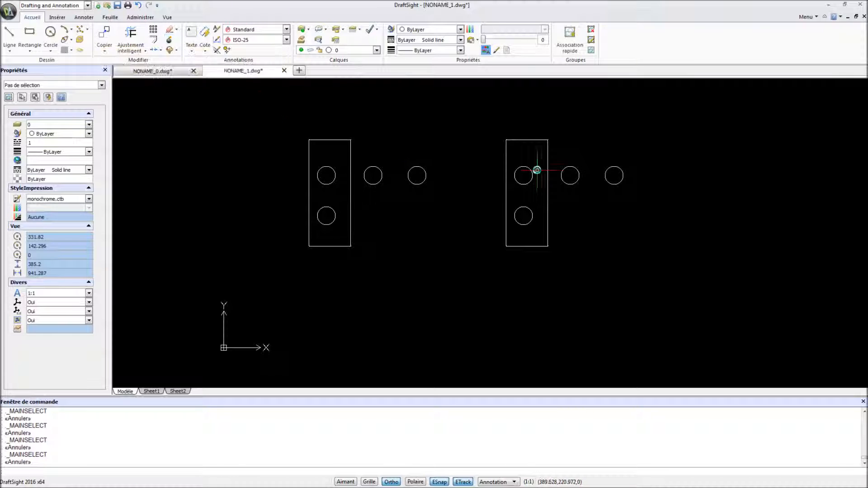
middle_drag(496, 221, 491, 209)
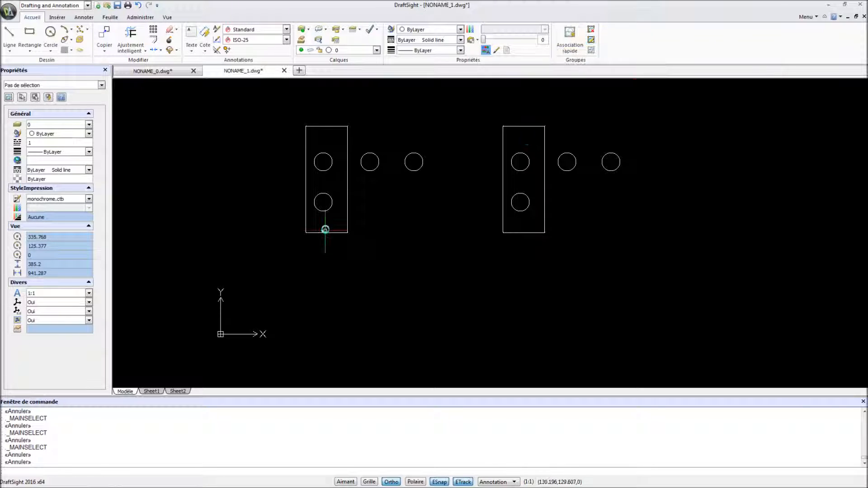
click(324, 232)
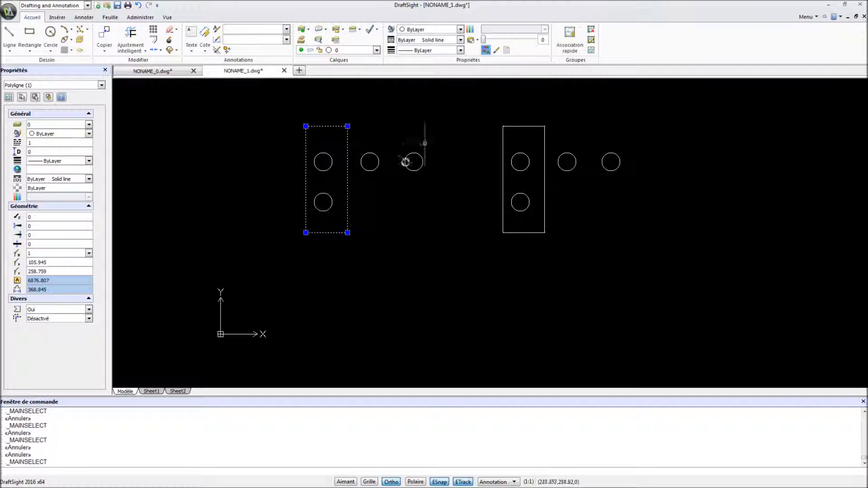
key(Escape)
- Regroup the original rectangle and its four circles with Quick Group
click(438, 246)
click(272, 103)
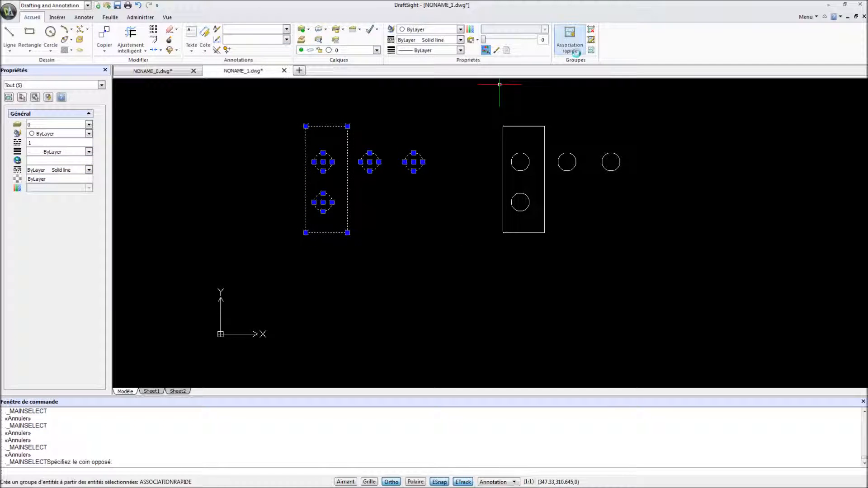
click(569, 39)
- Edit the original group to add the copy's outermost right circle to it, and select the group to check
click(334, 232)
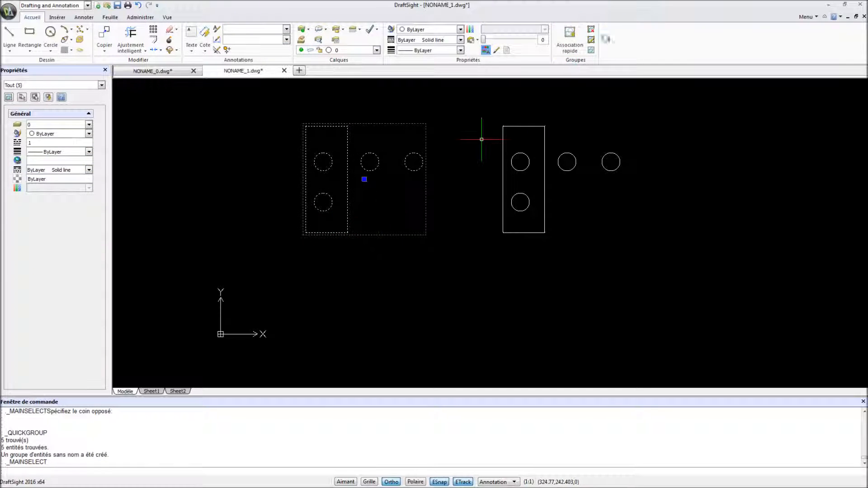
click(590, 40)
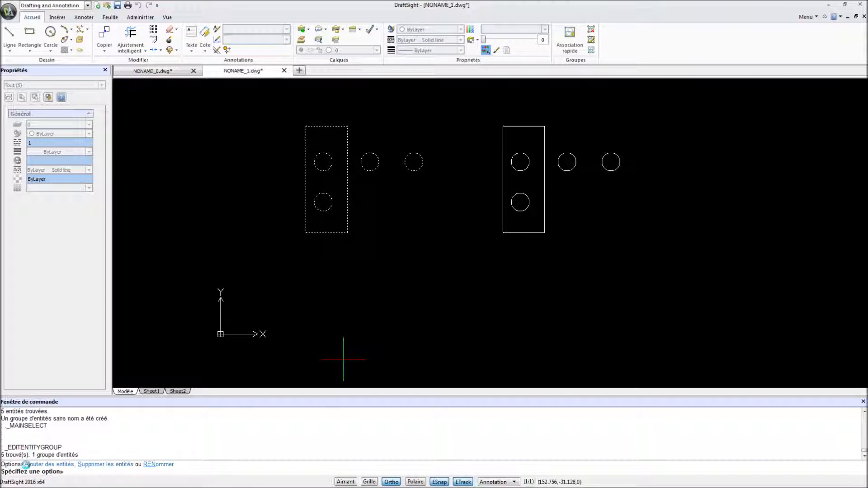
key(Return)
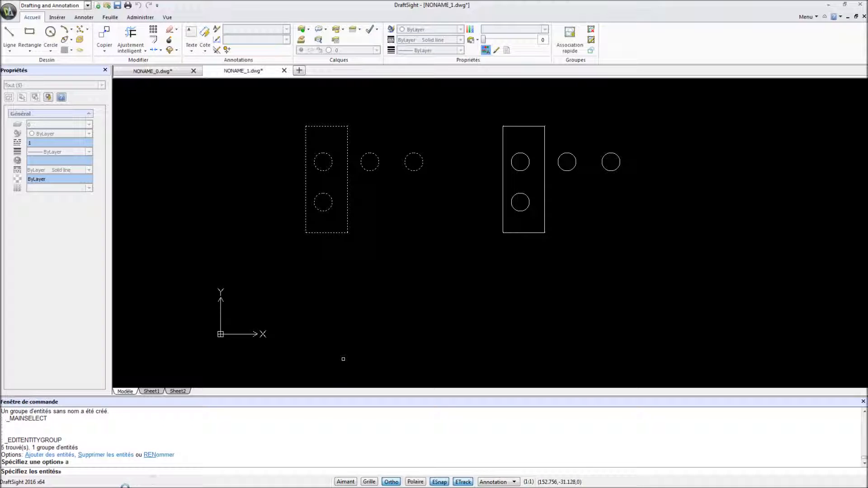
click(615, 170)
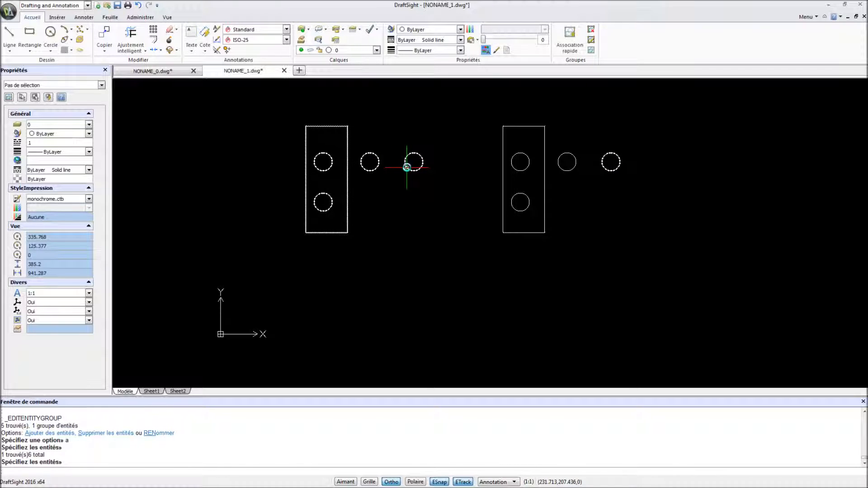
click(407, 167)
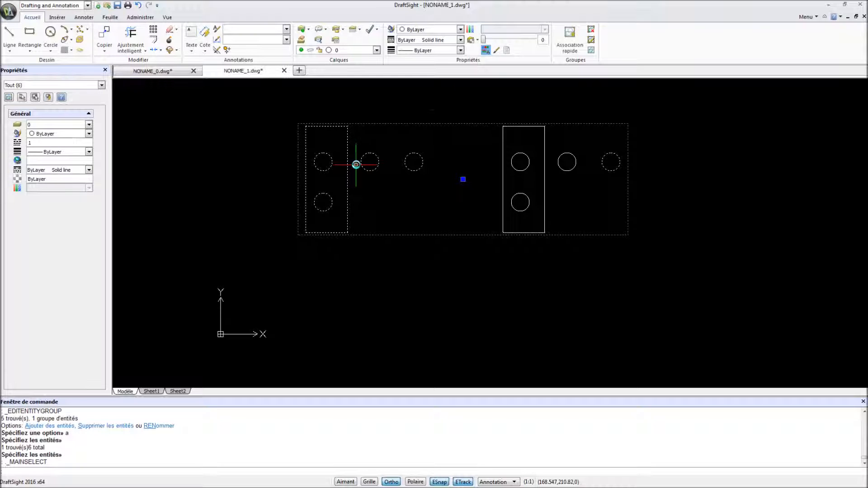
click(591, 39)
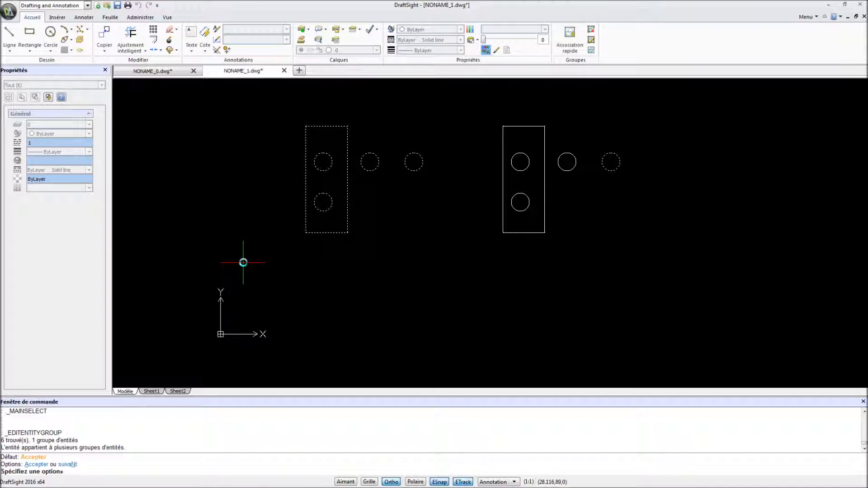
key(Return)
key(Escape)
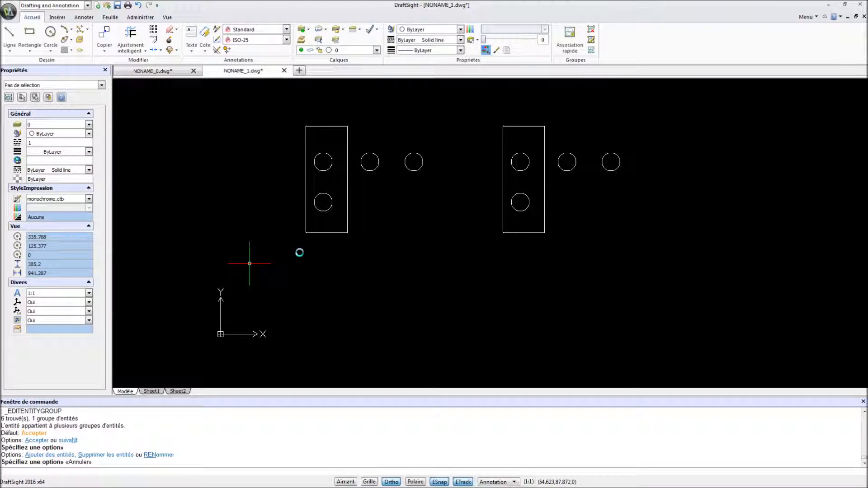
- Edit the original group, accepting the first group offered, and remove the copy's outermost right circle from it
click(411, 165)
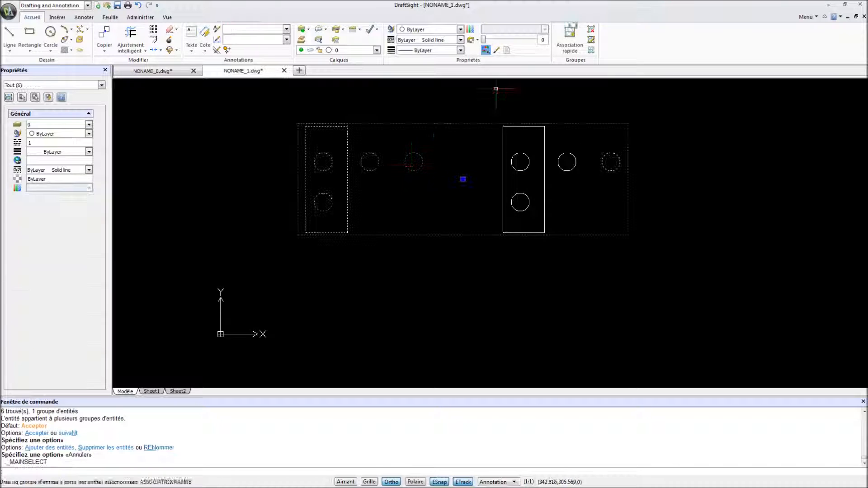
click(591, 39)
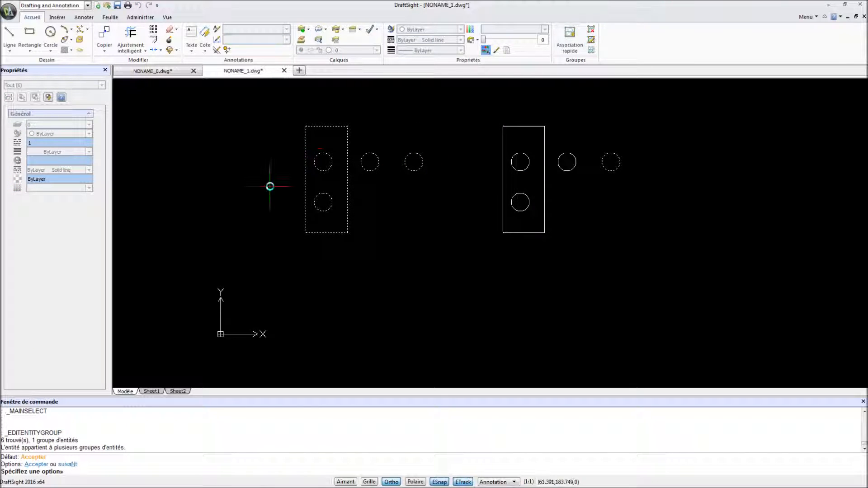
text(a)
key(Return)
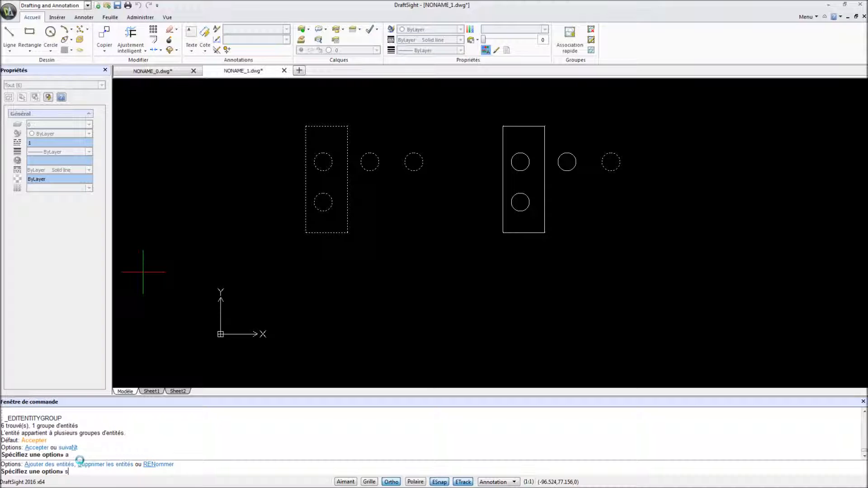
text(s)
key(Return)
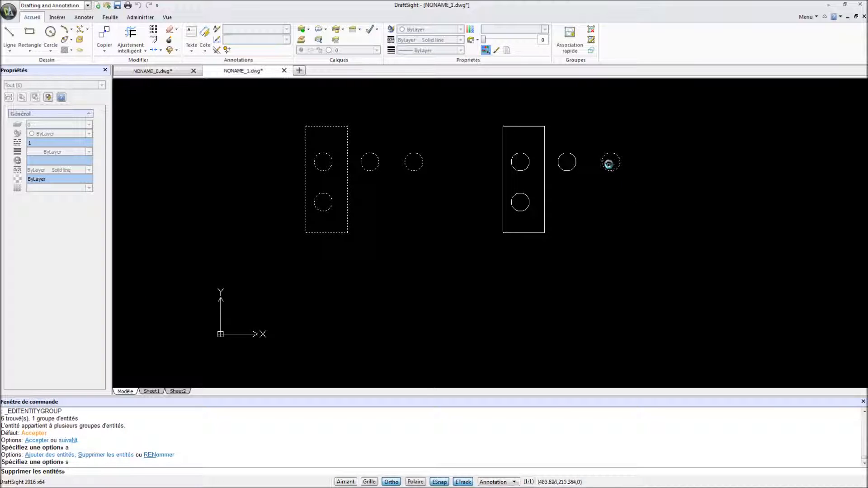
click(611, 169)
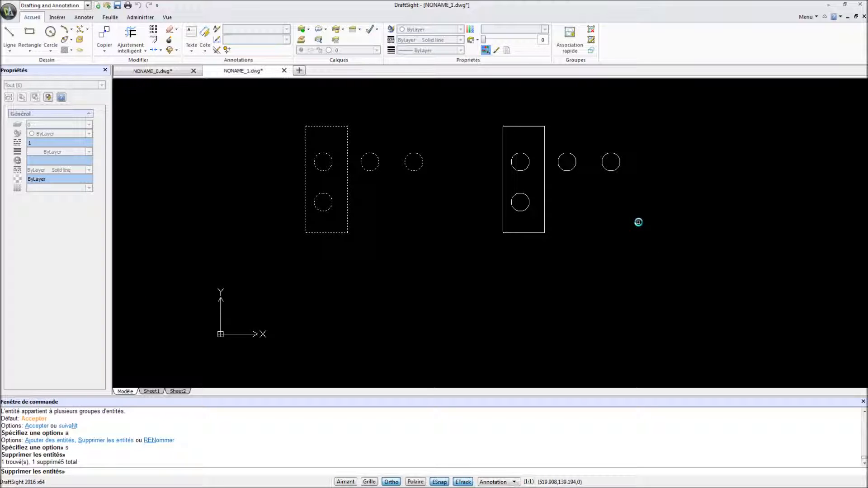
key(Return)
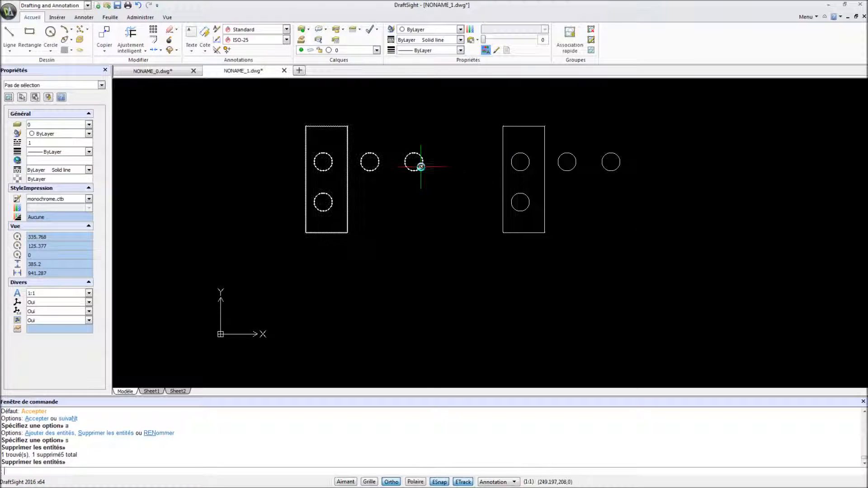
click(421, 166)
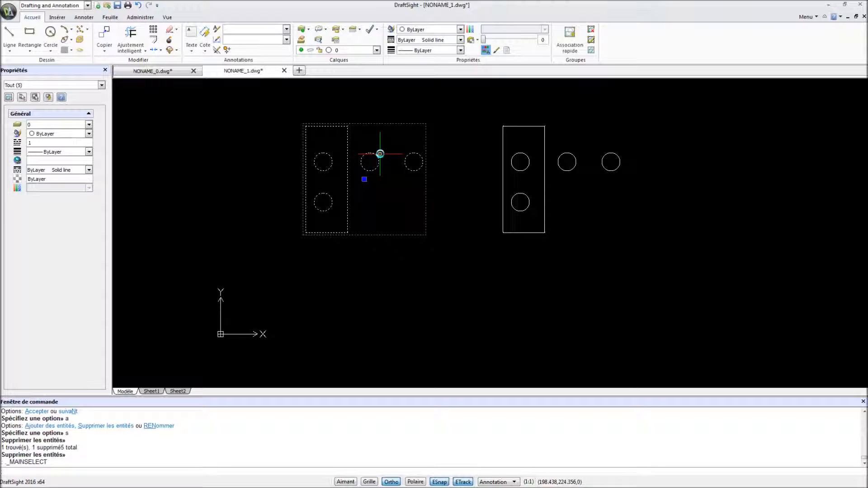
key(Escape)
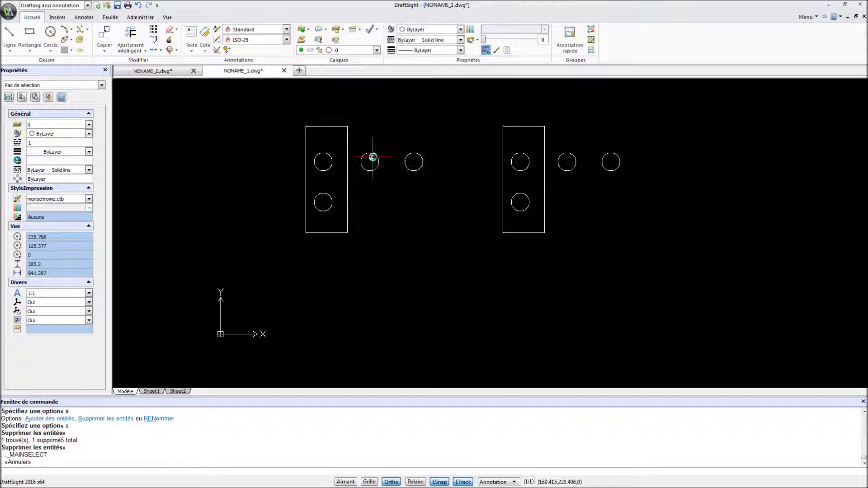